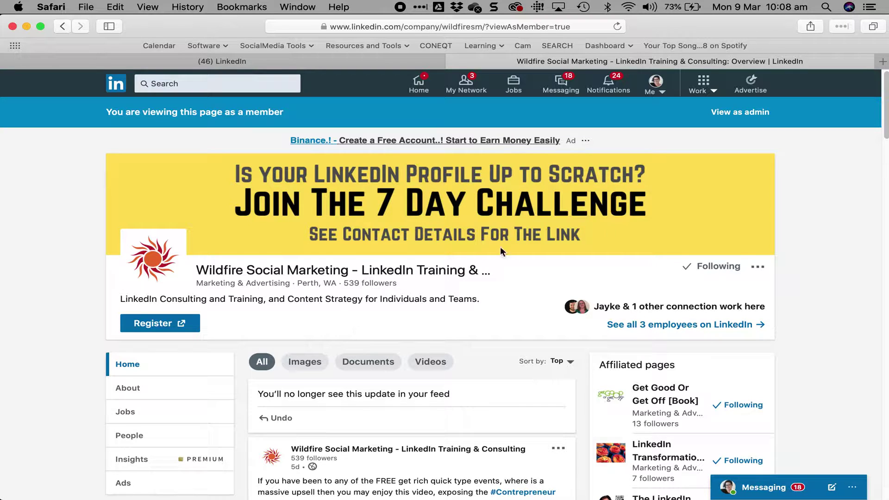
Switch the Wildfire Social Marketing page to admin view and scroll through its analytics
click(742, 119)
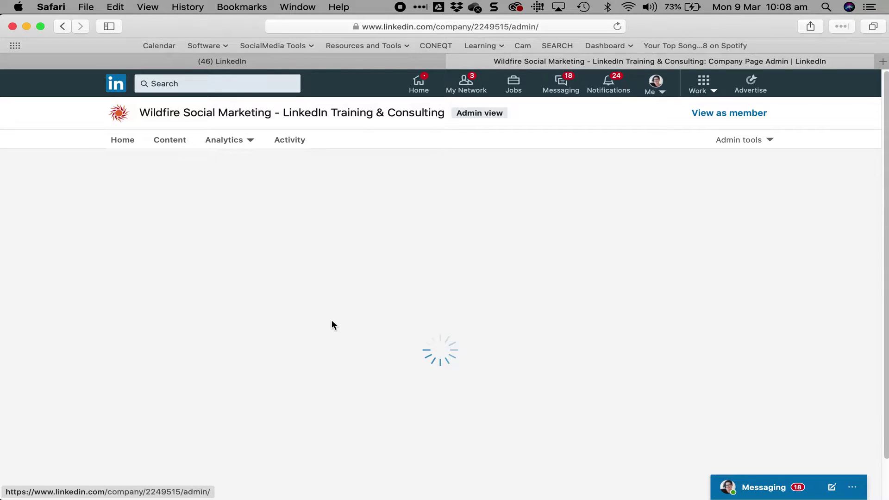
scroll(165, 432, down, 3)
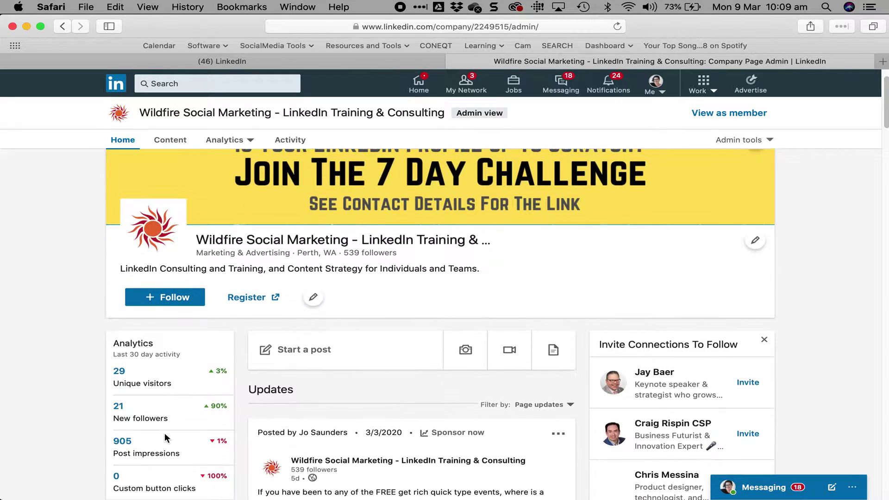
scroll(165, 433, up, 3)
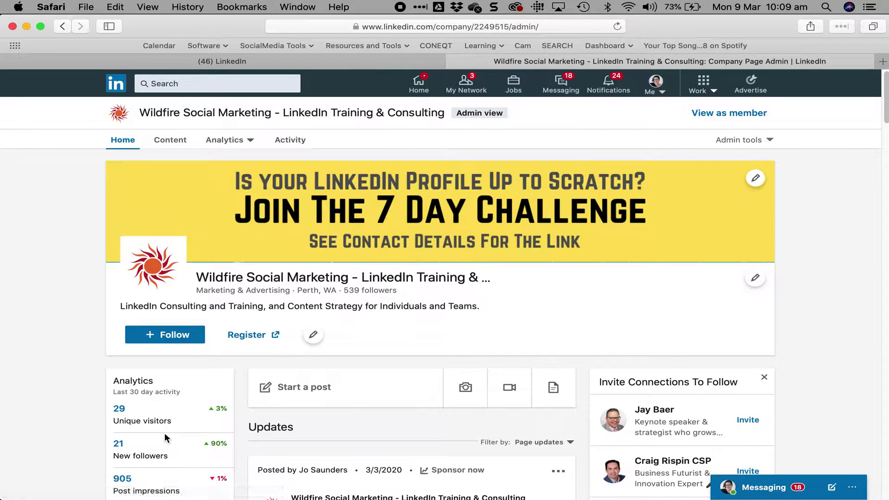
Return to the '(46) LinkedIn' home feed and scroll until the sidebar's Events section shows
click(228, 65)
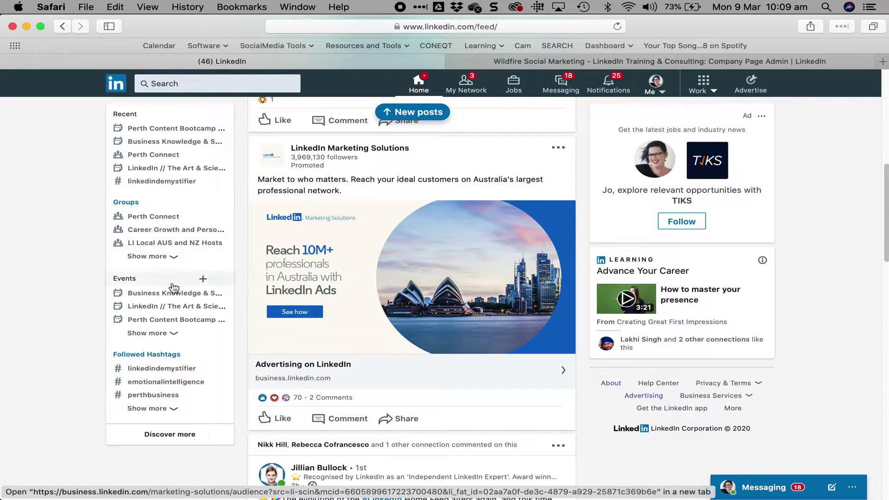
scroll(123, 301, up, 1)
scroll(123, 301, up, 10)
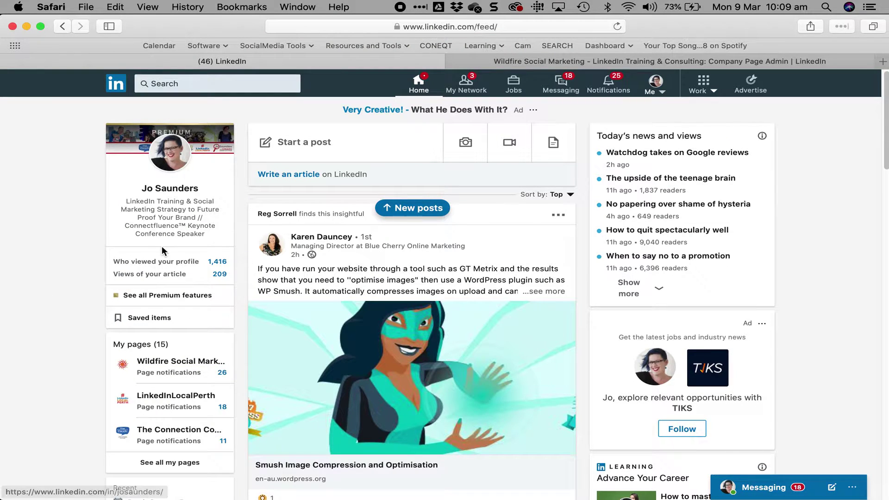
scroll(139, 361, down, 10)
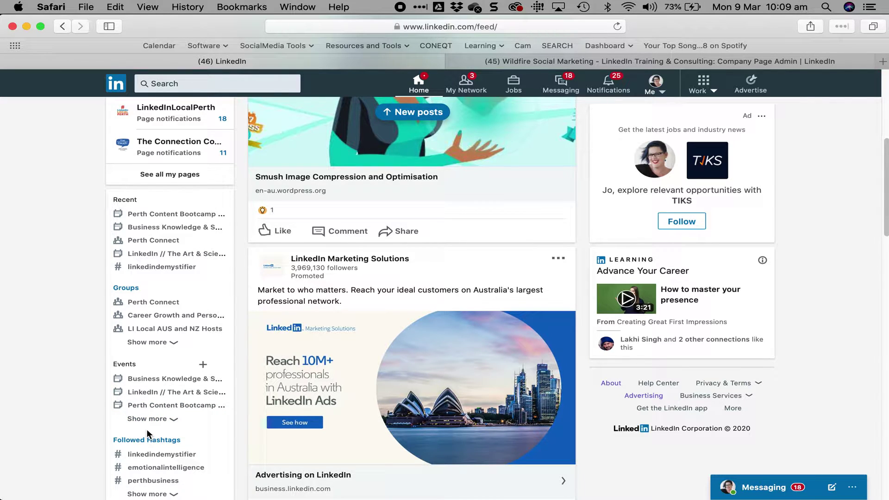
click(143, 393)
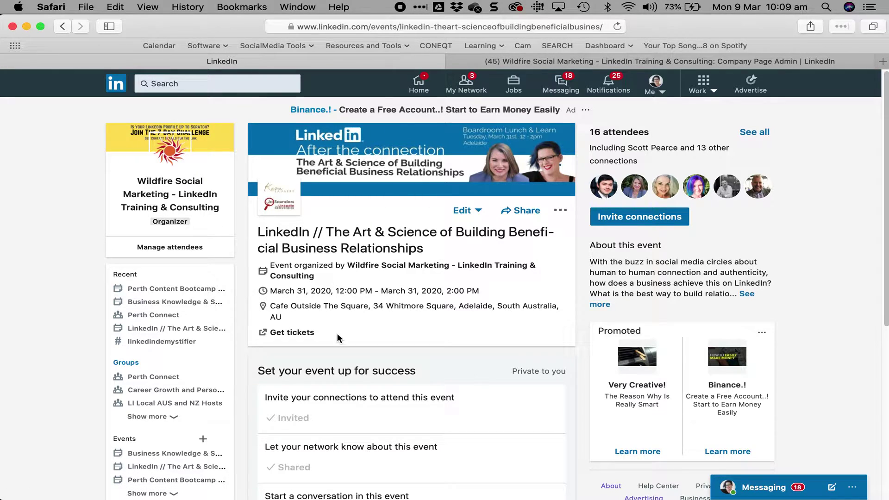
scroll(335, 372, down, 1)
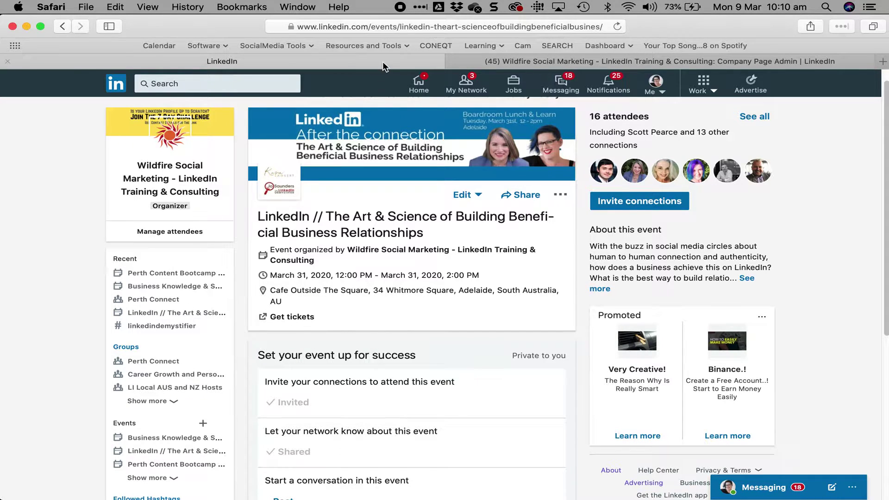
click(419, 86)
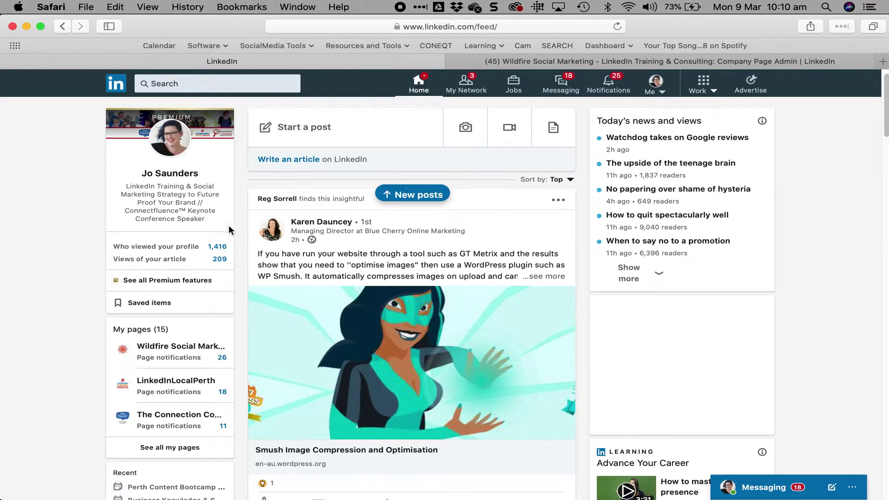
Open a blank Create event form from the '+' beside Events in the sidebar
scroll(174, 258, down, 4)
scroll(174, 254, down, 10)
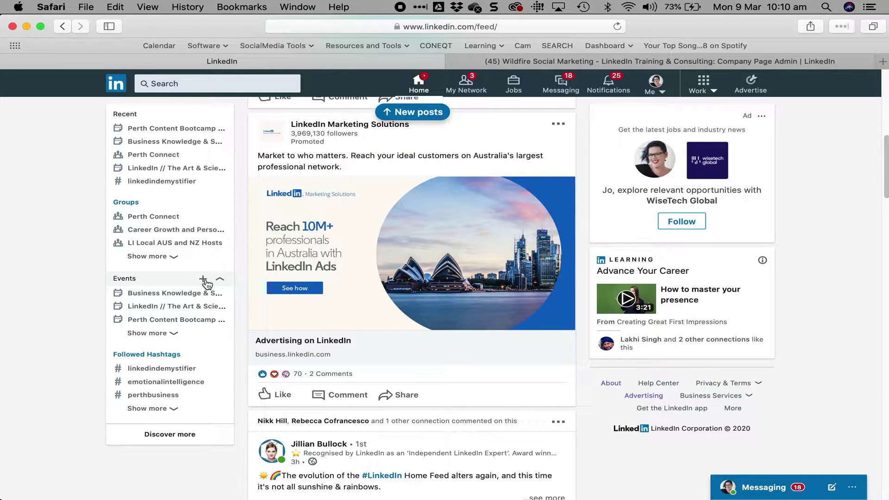
click(203, 279)
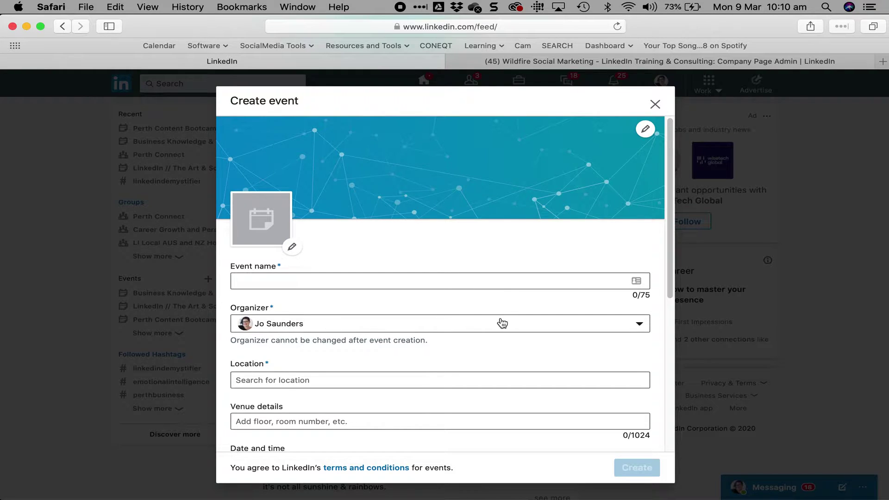
Choose The Connection Couch as event organizer and select the name and location fields
click(456, 329)
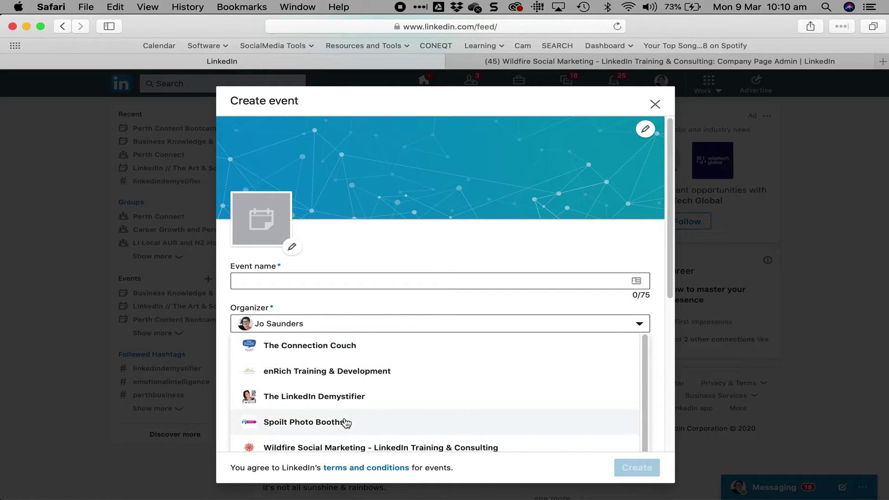
click(297, 348)
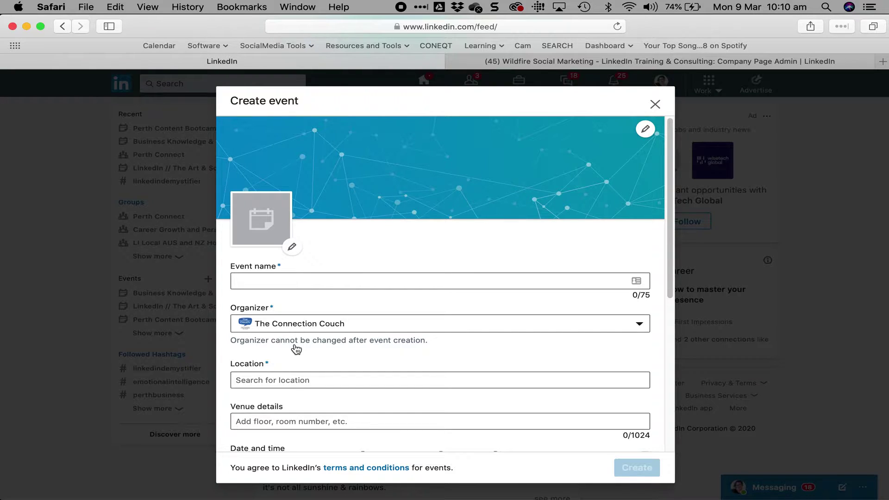
click(257, 281)
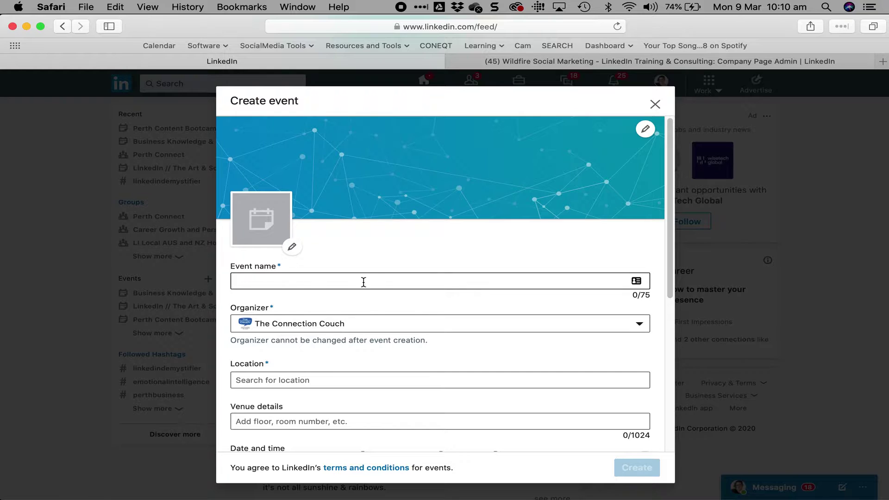
click(277, 375)
Review the form's 12:00–13:00 times, public privacy and description field, leaving them unfilled
scroll(283, 376, down, 2)
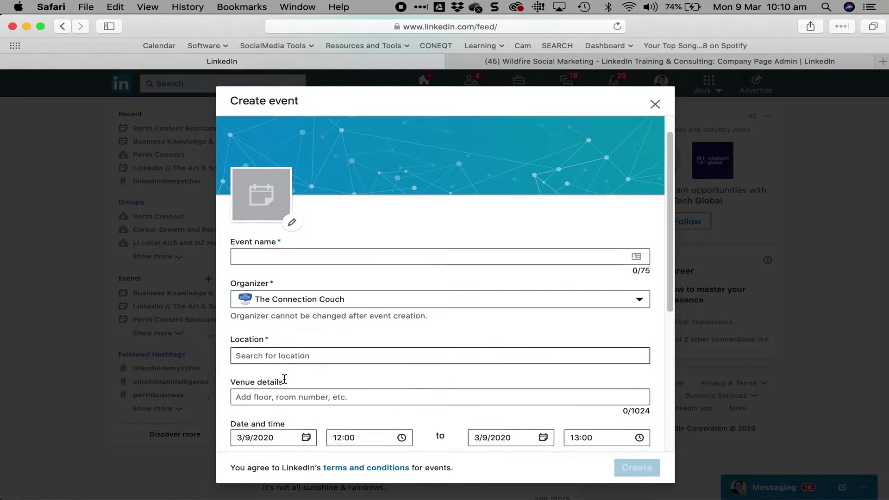
scroll(284, 379, down, 3)
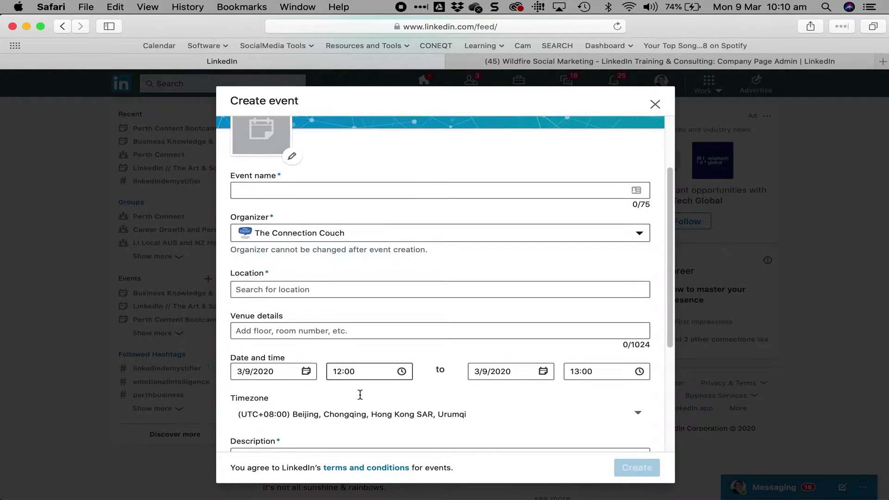
scroll(360, 395, down, 3)
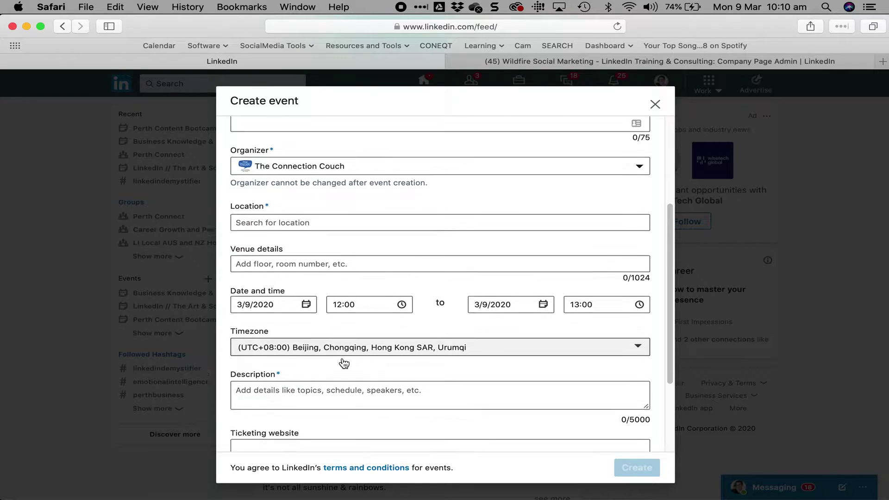
scroll(342, 358, down, 1)
scroll(342, 357, down, 1)
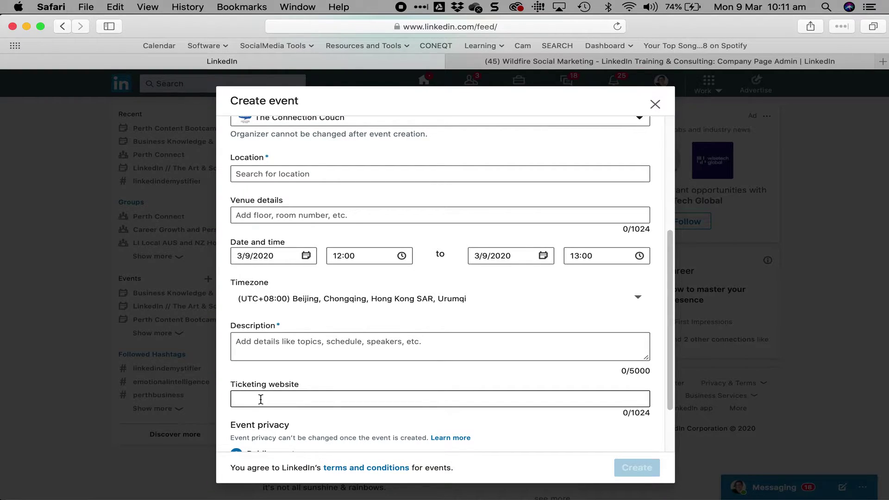
click(257, 347)
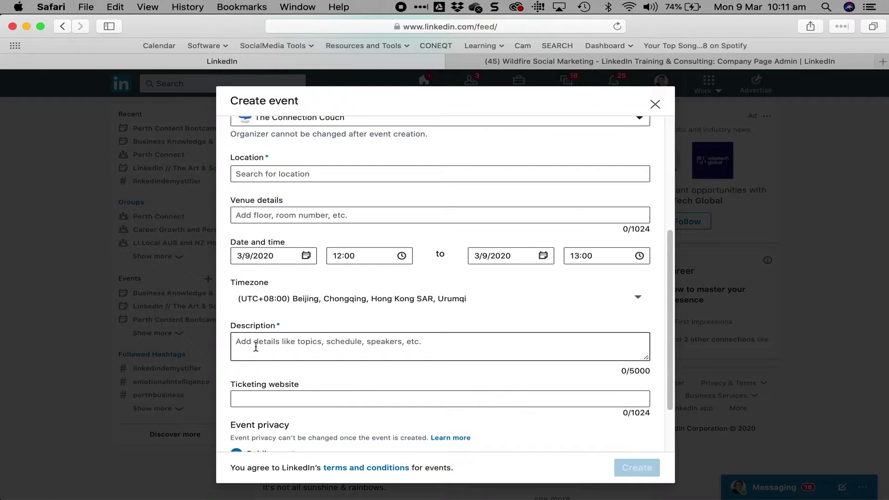
scroll(257, 347, down, 3)
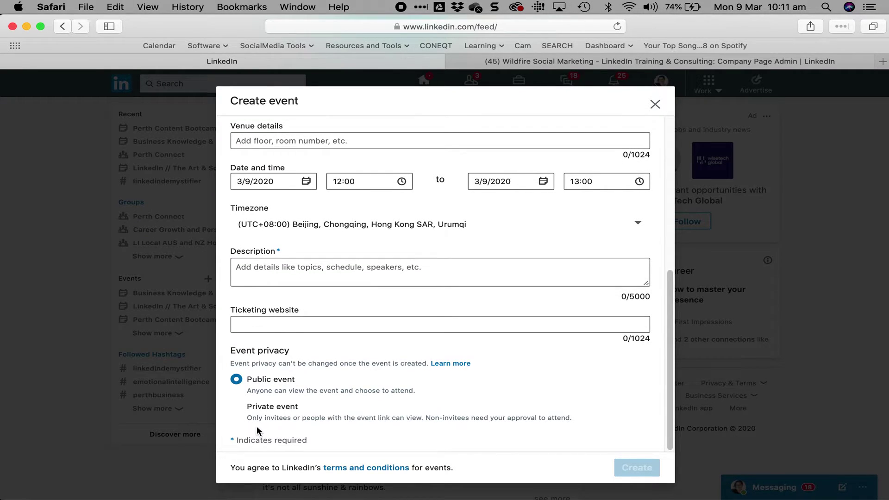
scroll(262, 421, up, 10)
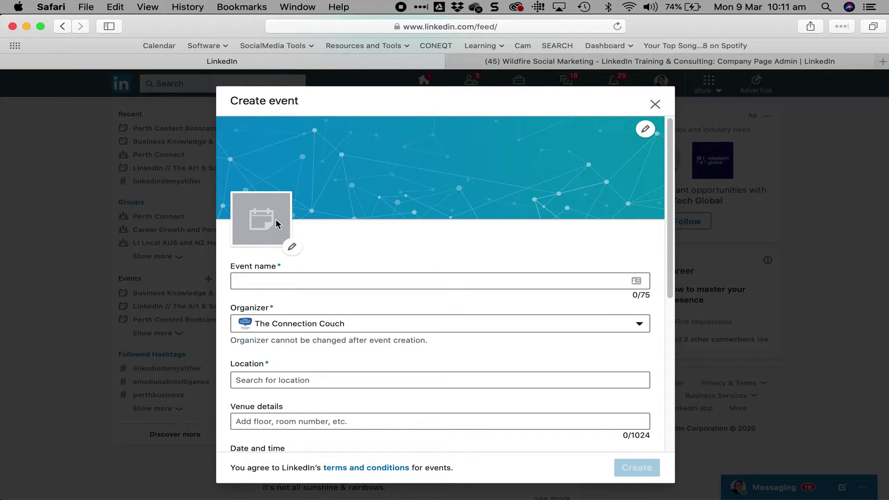
Preview the cover image upload option, close the form unsaved, and open Perth Content Bootcamp
click(649, 131)
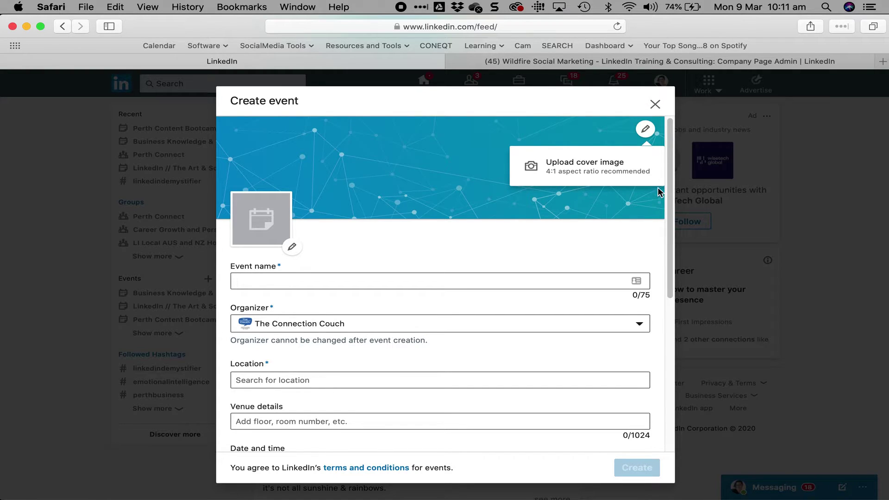
click(655, 104)
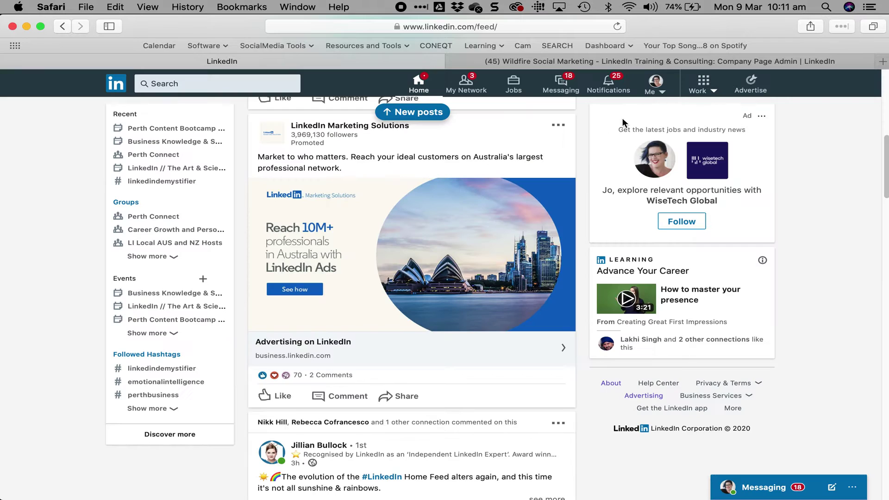
click(145, 320)
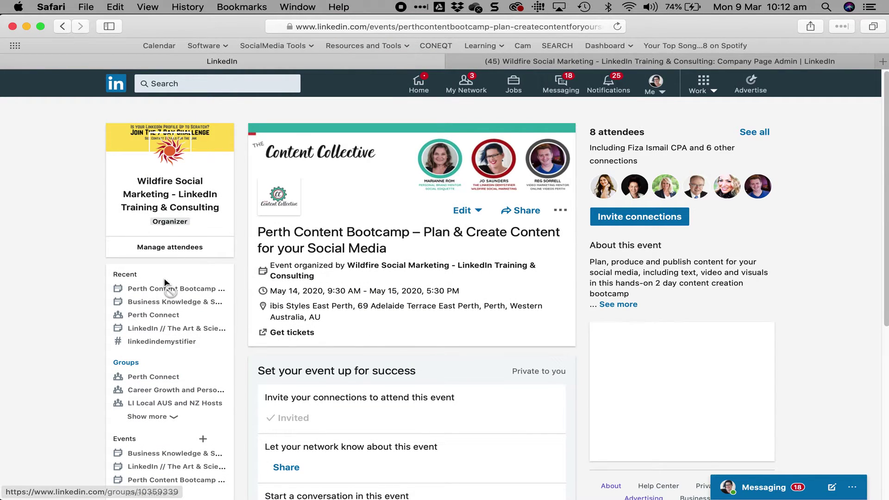
scroll(401, 148, down, 2)
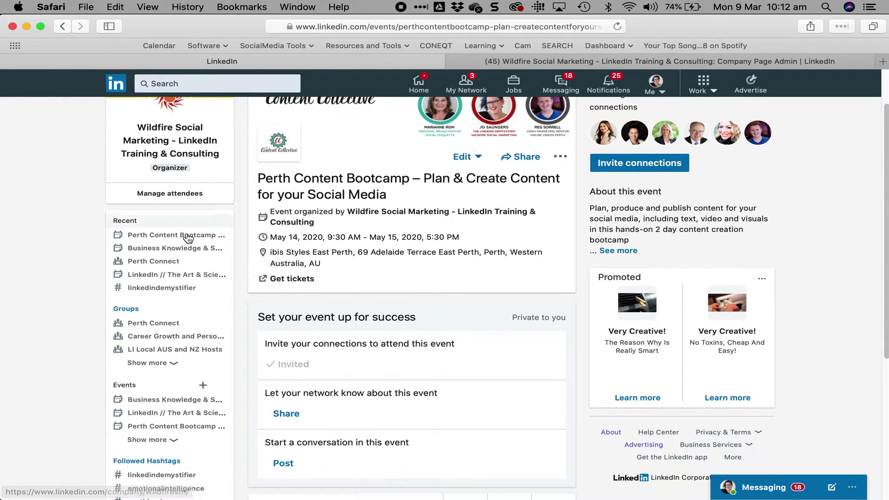
scroll(294, 290, up, 2)
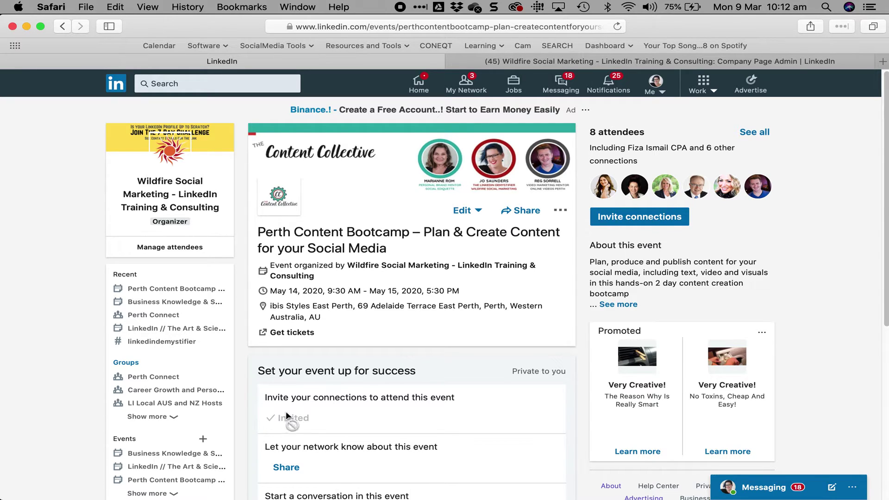
scroll(296, 429, down, 1)
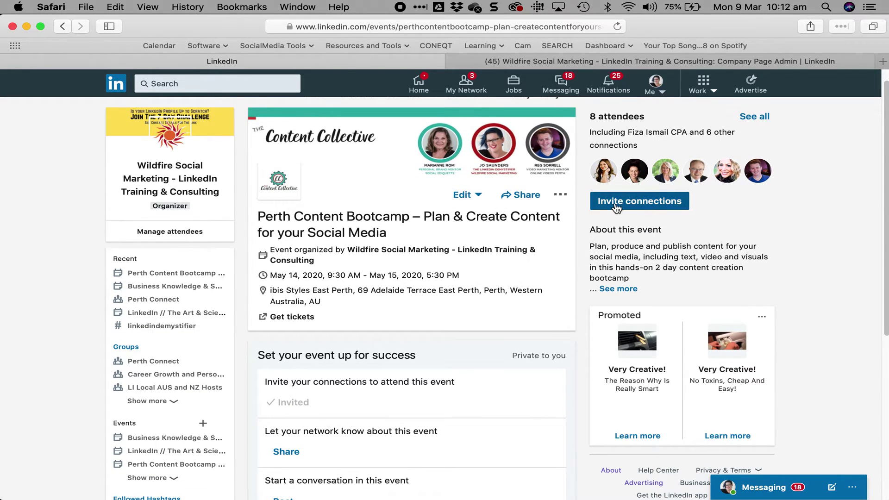
Start inviting connections and filter Locations to Perth, Australia
click(617, 207)
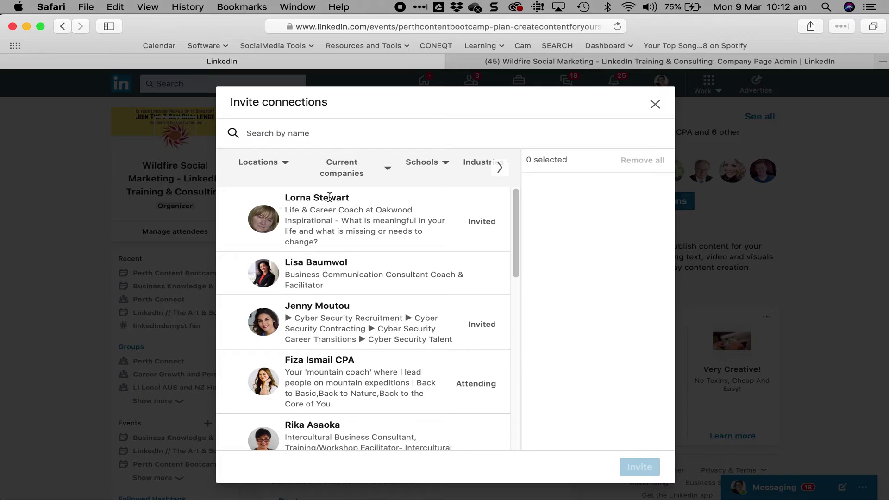
click(278, 168)
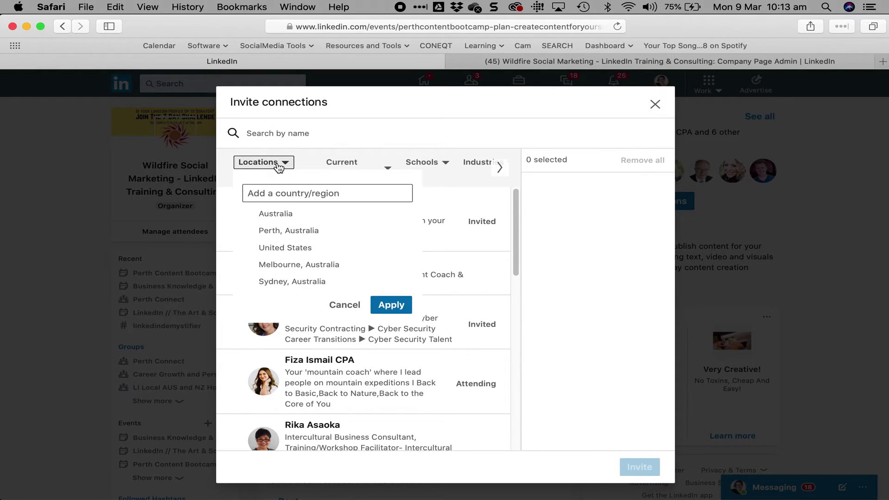
click(279, 231)
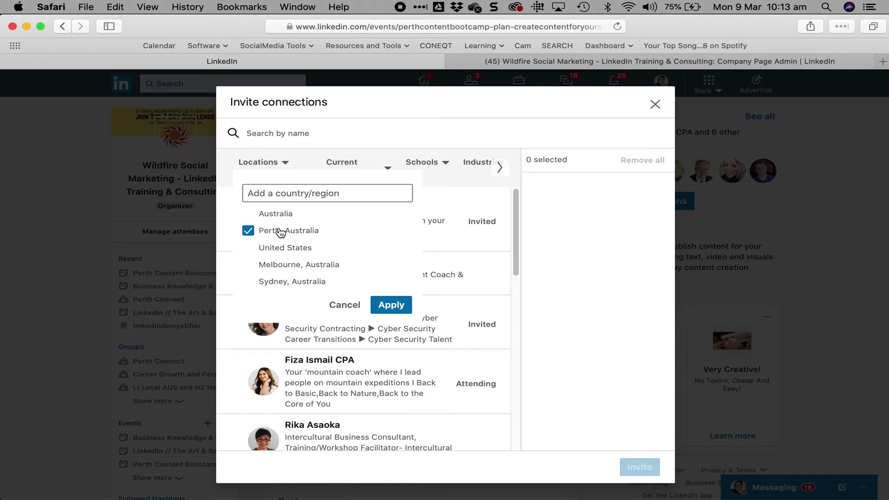
click(392, 305)
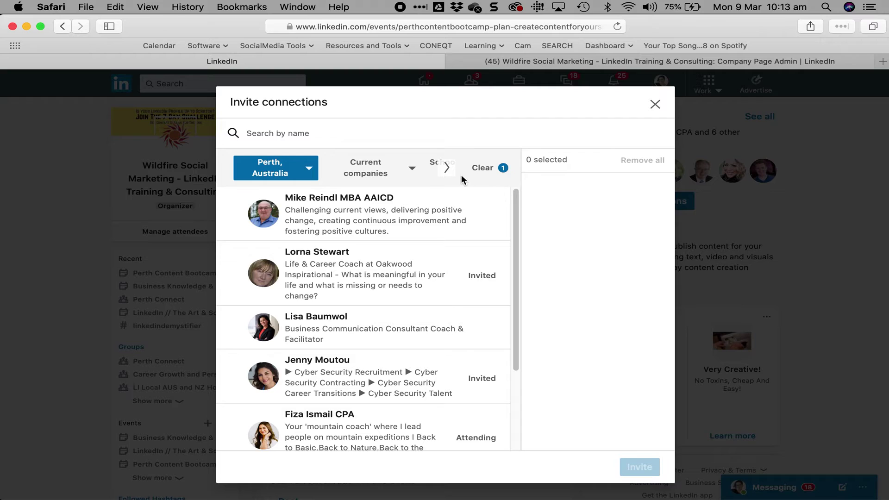
Filter Industries to Marketing & Advertising and invite one matching connection
click(447, 168)
click(443, 164)
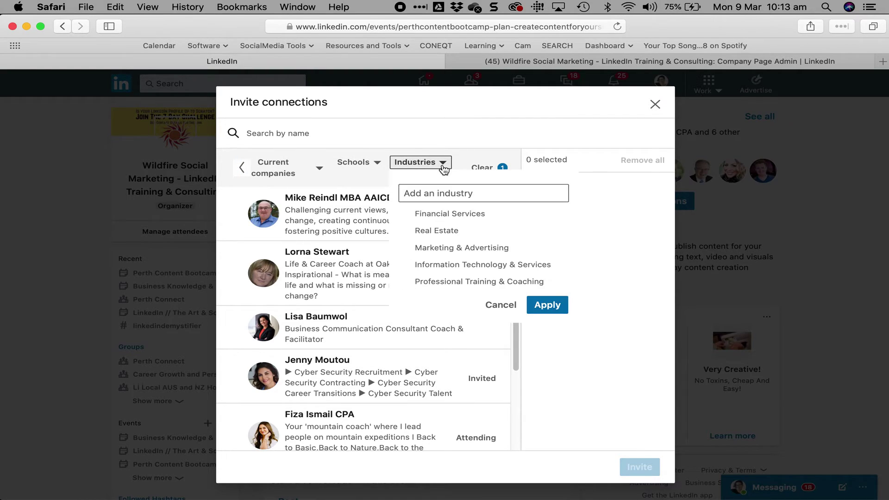
click(458, 248)
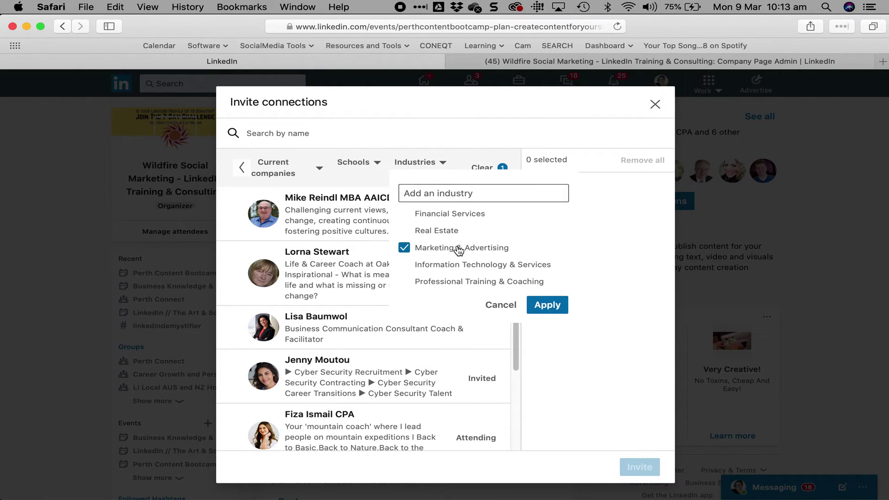
click(551, 306)
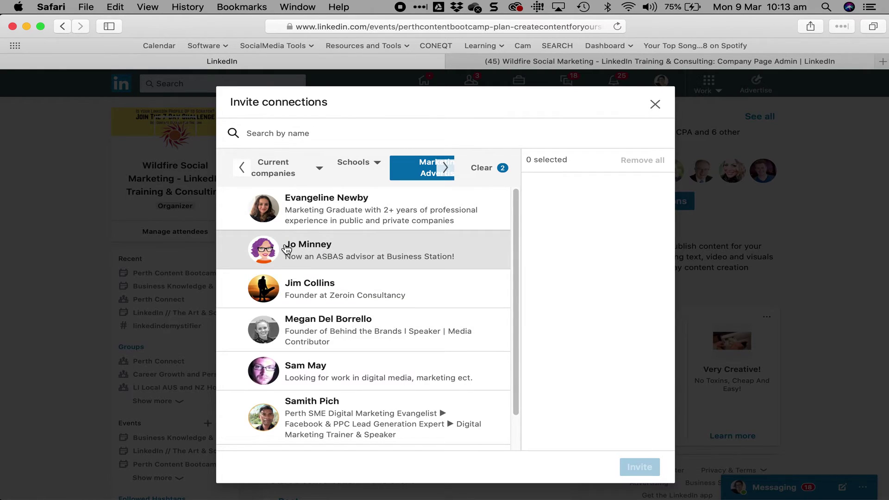
click(290, 260)
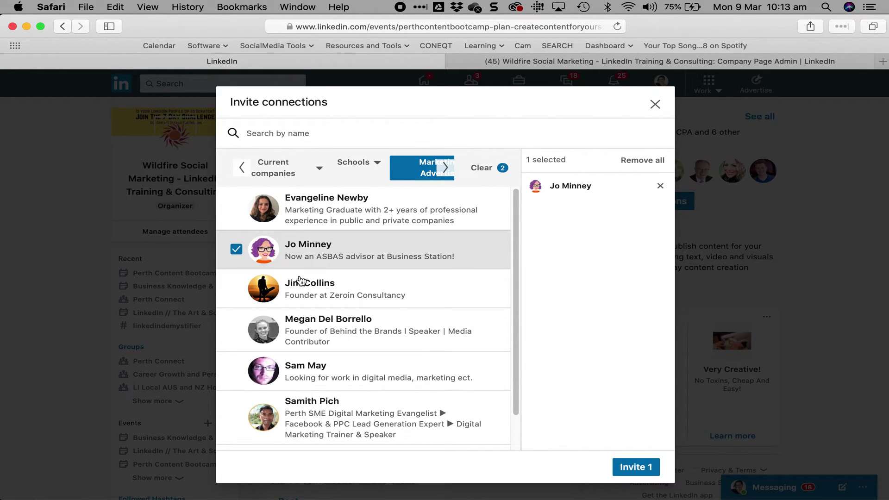
click(633, 468)
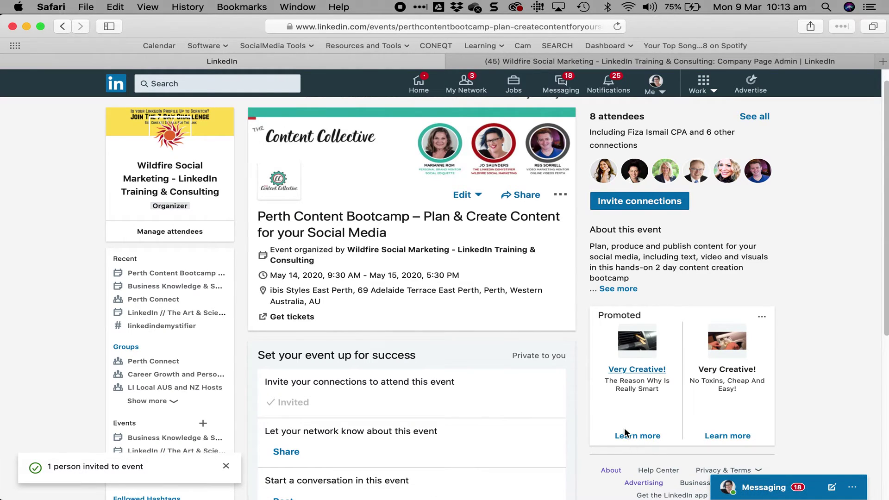
scroll(417, 328, down, 2)
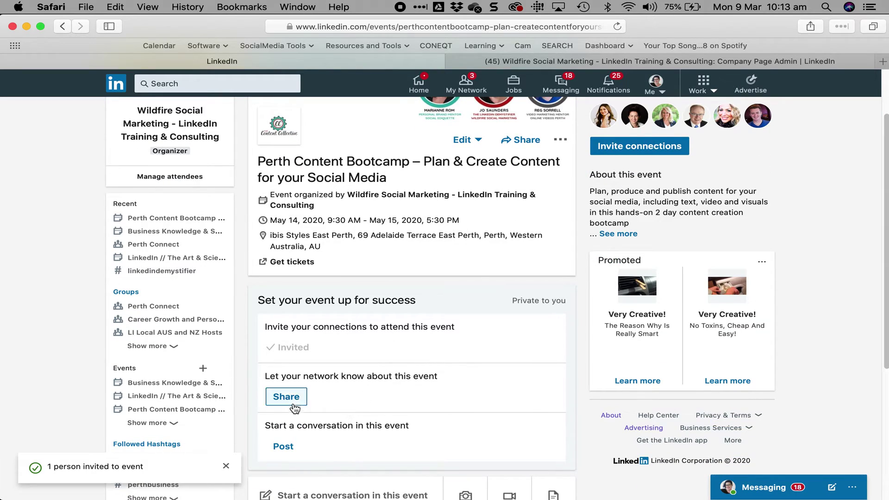
click(286, 399)
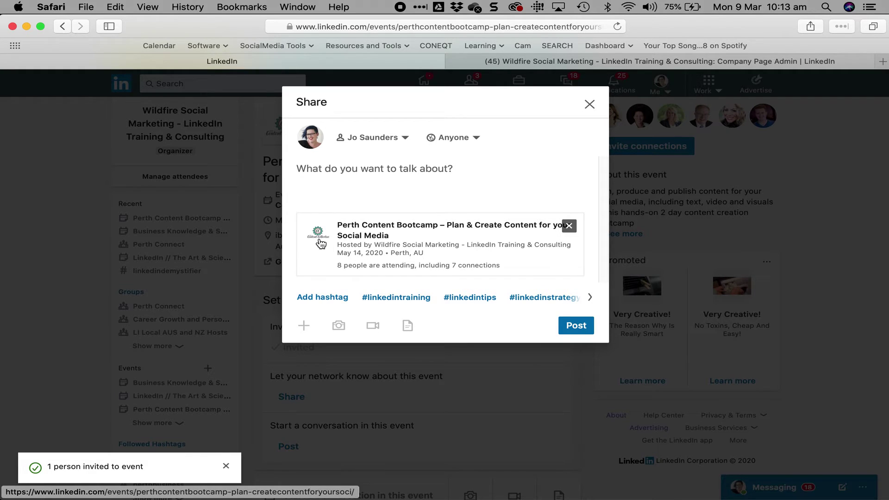
click(384, 138)
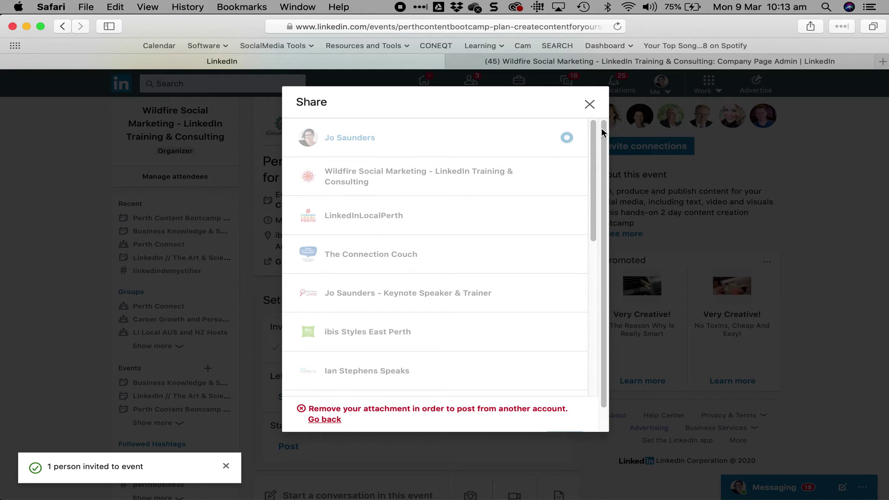
click(590, 105)
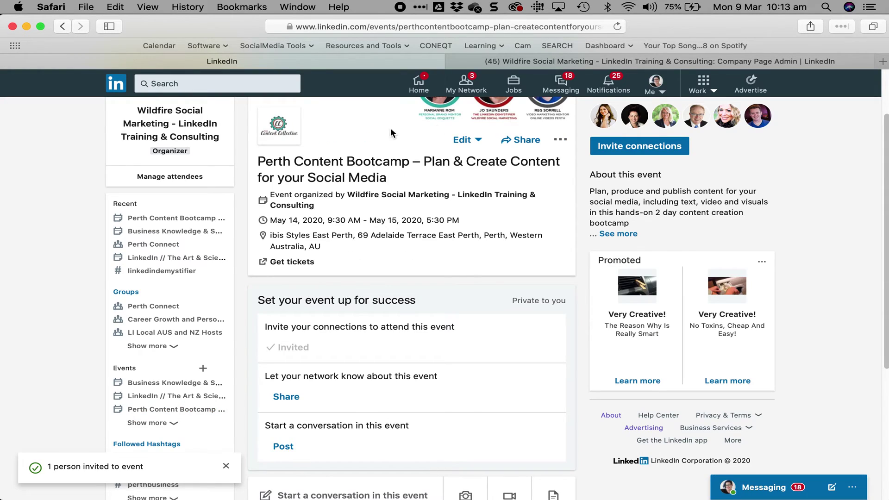
scroll(277, 414, down, 1)
click(286, 389)
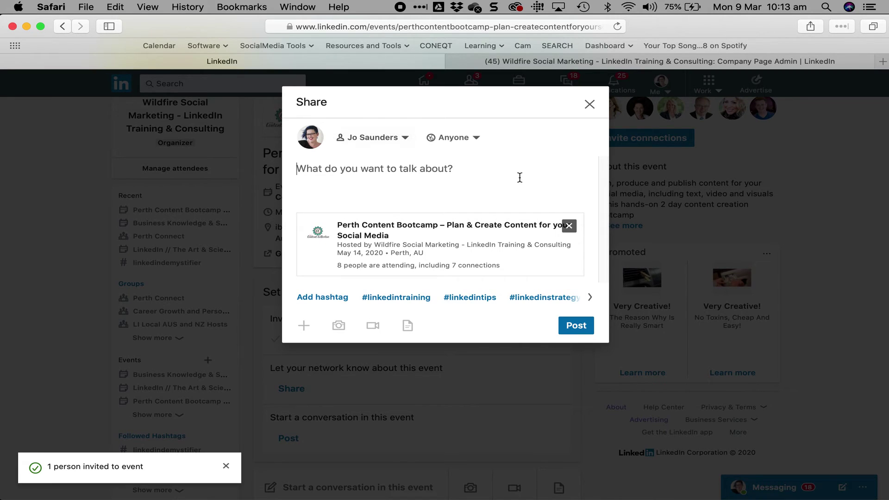
click(602, 105)
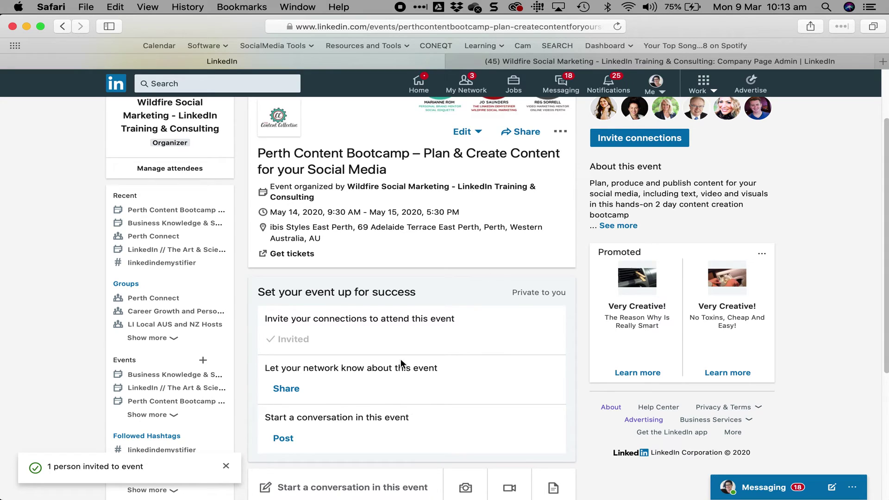
scroll(401, 360, down, 2)
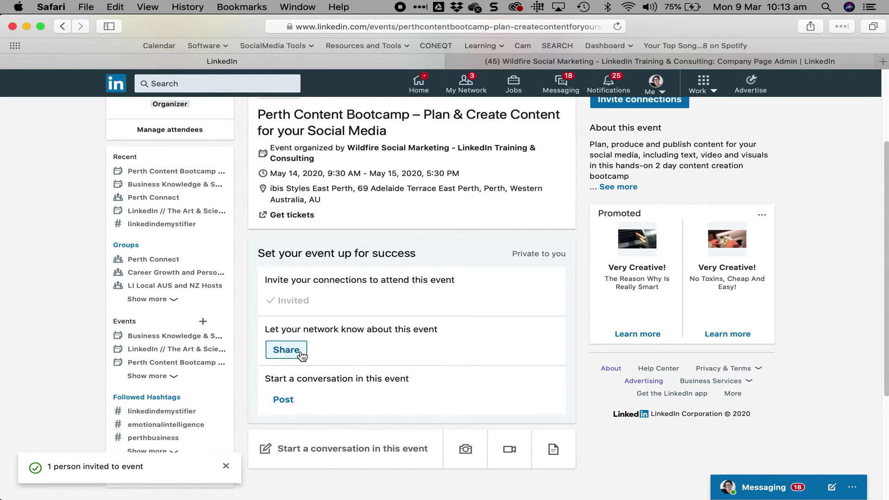
click(289, 401)
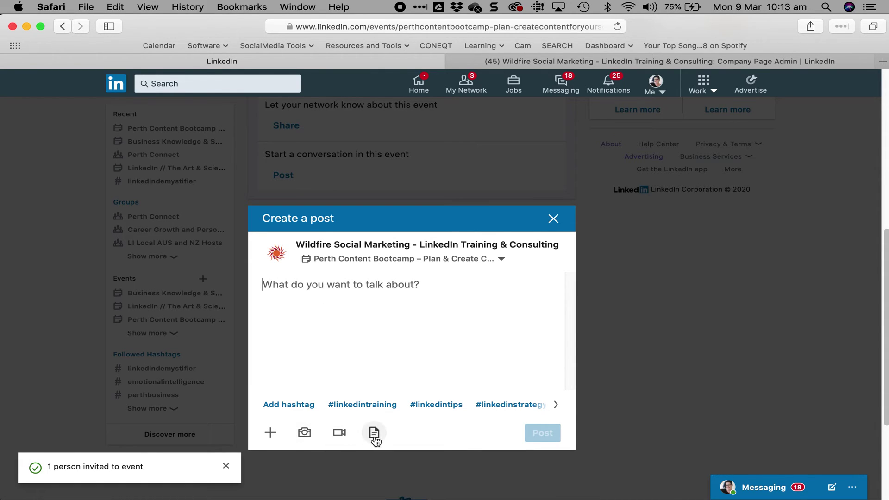
click(554, 218)
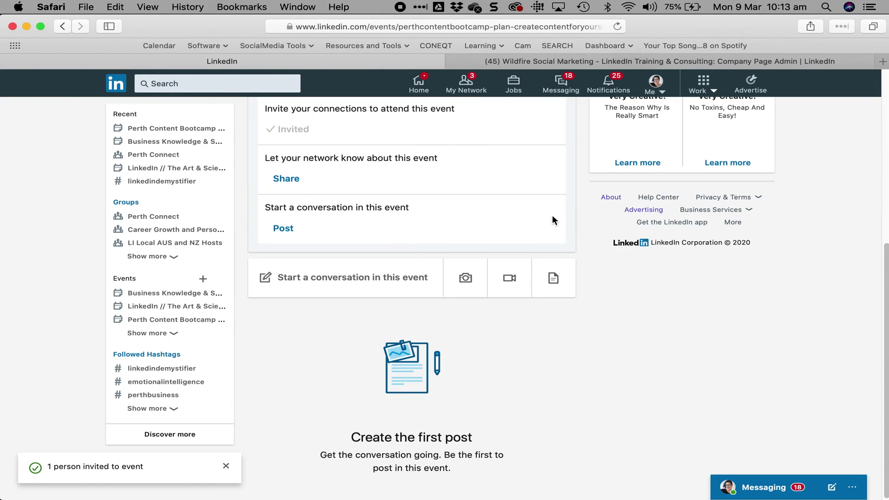
scroll(459, 321, up, 6)
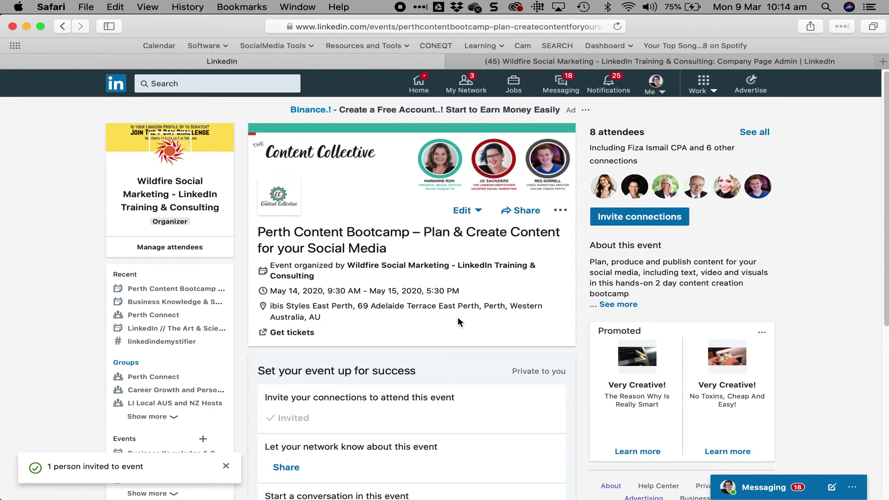